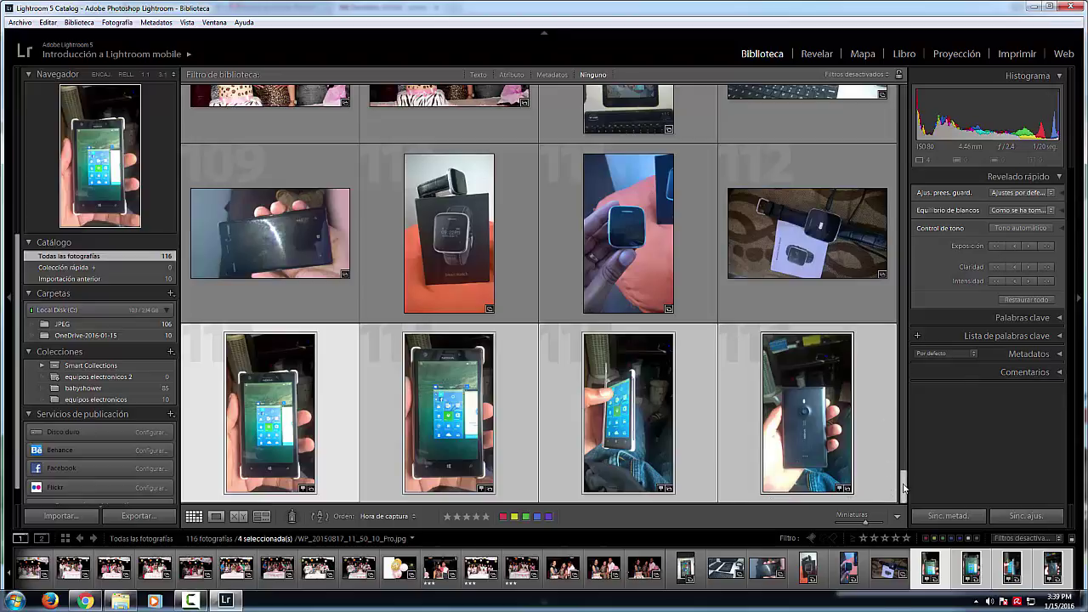
Step: Give the three watch photos a red colour label
drag(905, 489, 908, 482)
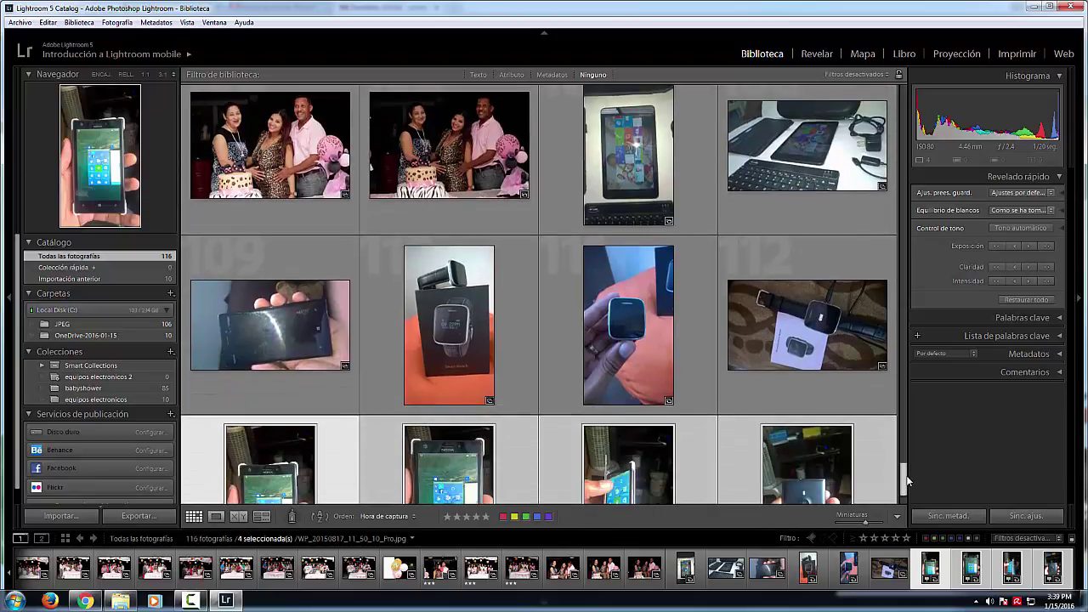
scroll(783, 412, down, 1)
scroll(783, 412, down, 1)
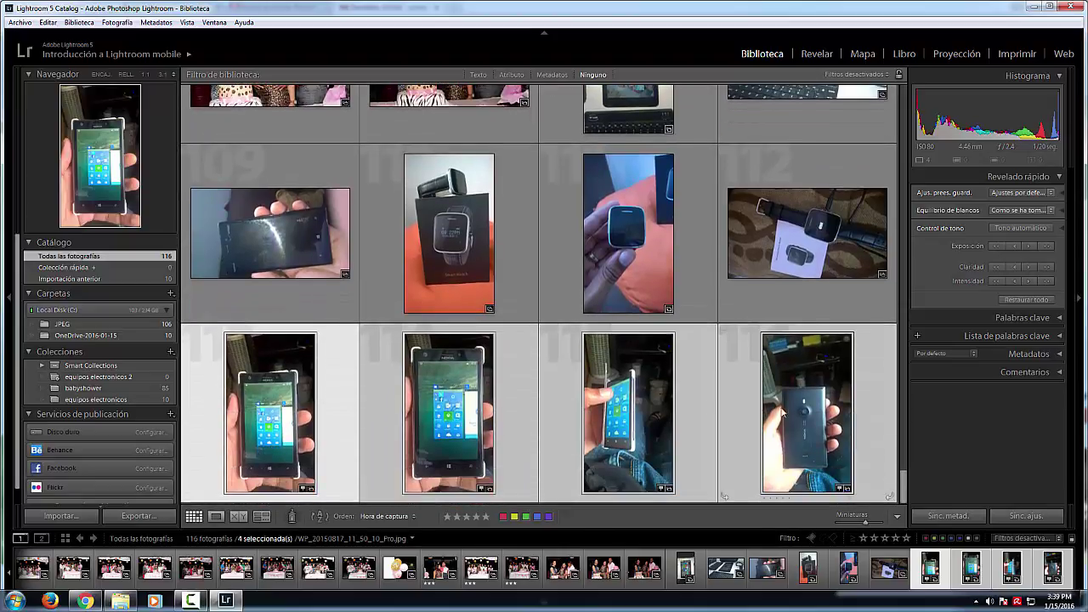
click(491, 260)
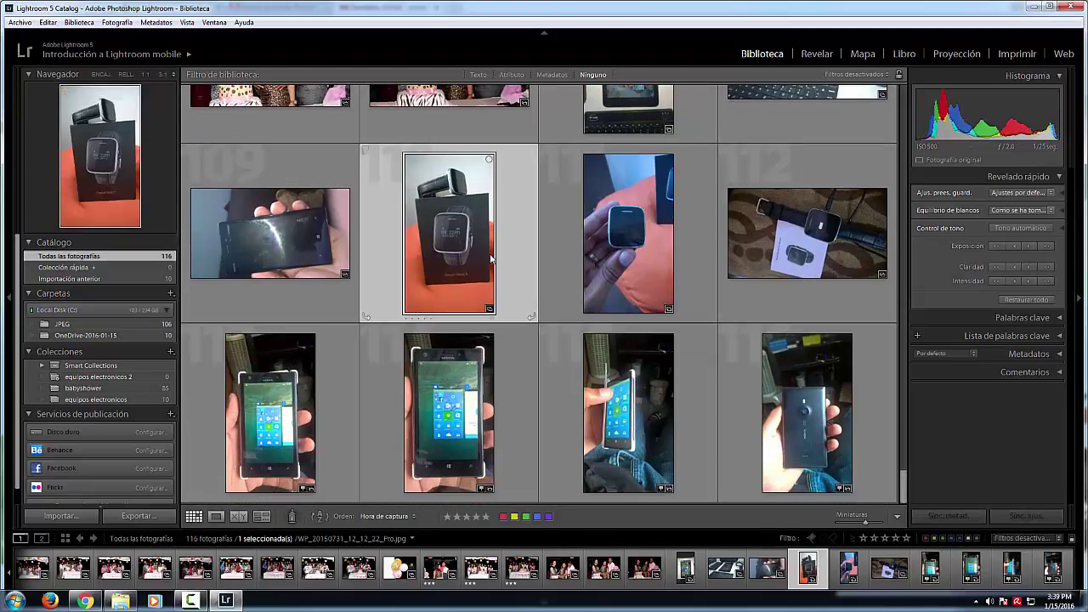
shift+click(765, 252)
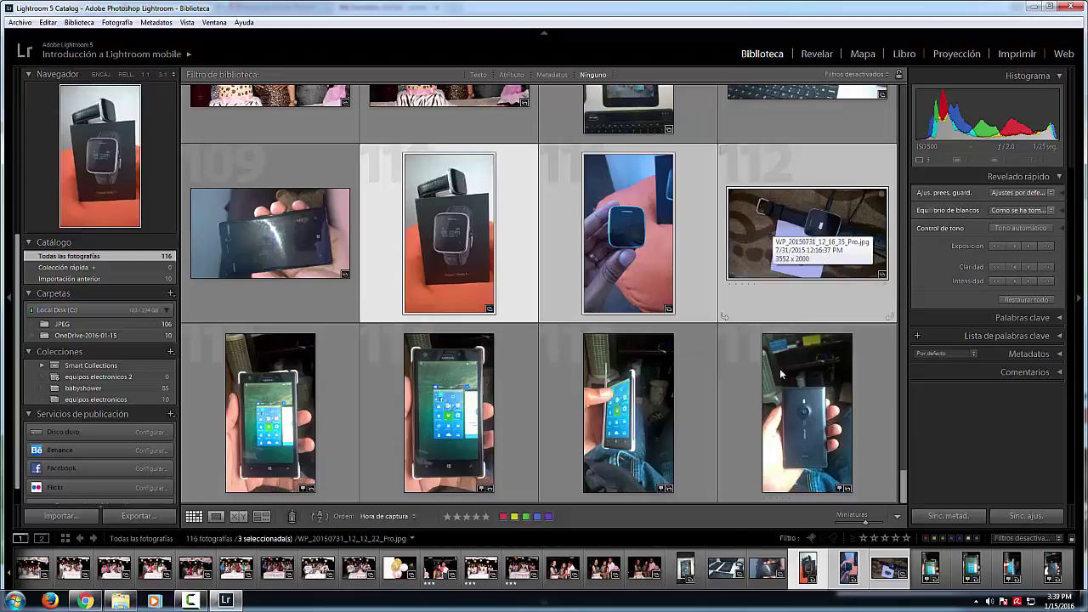
click(502, 516)
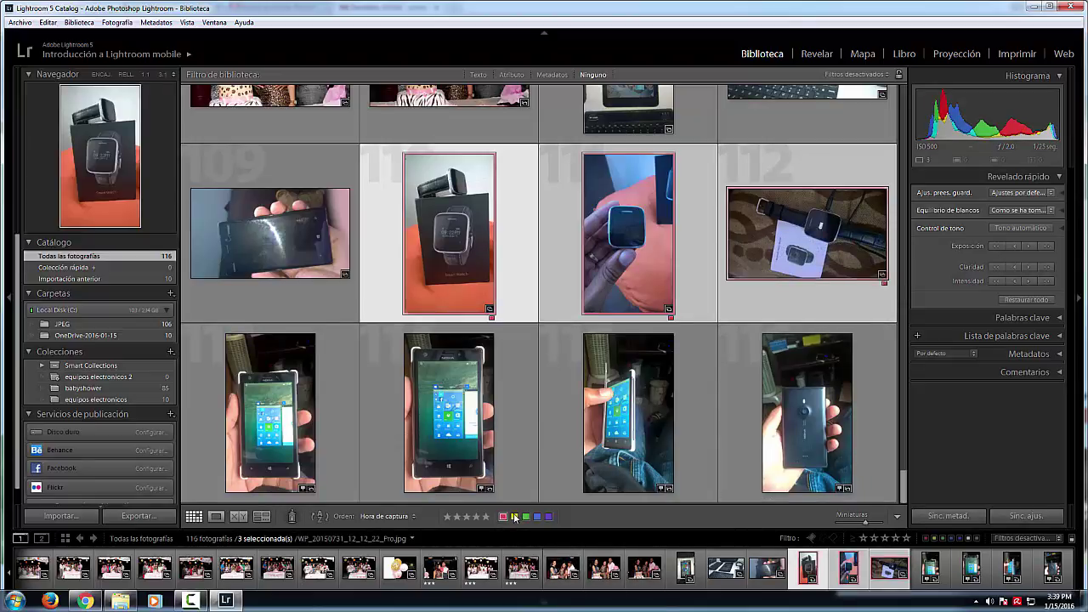
Step: Rate the first three phone photos in the bottom row three stars
click(293, 443)
shift+click(634, 429)
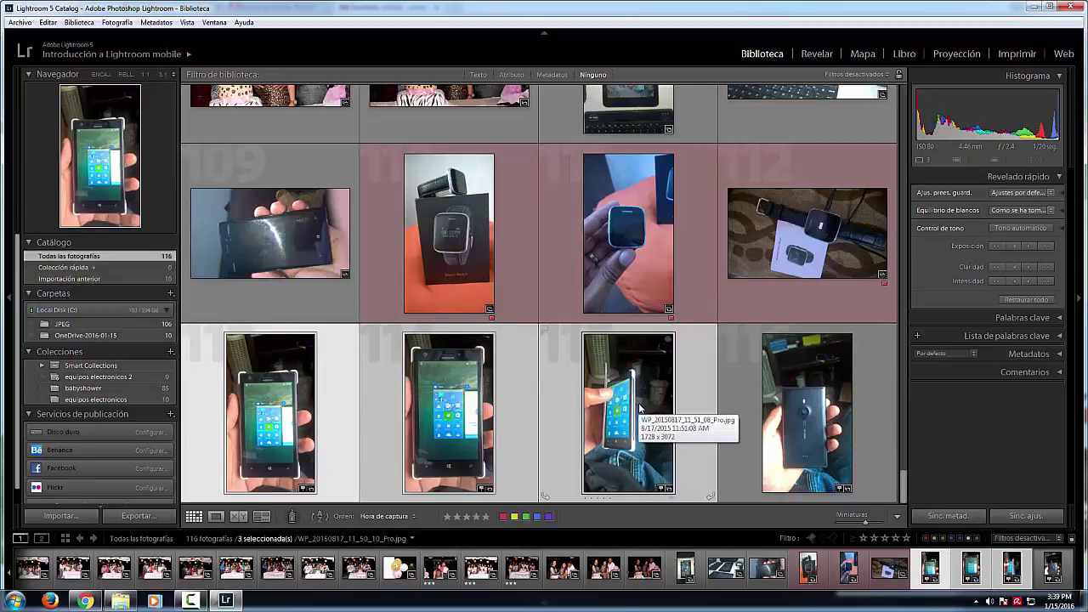
click(466, 516)
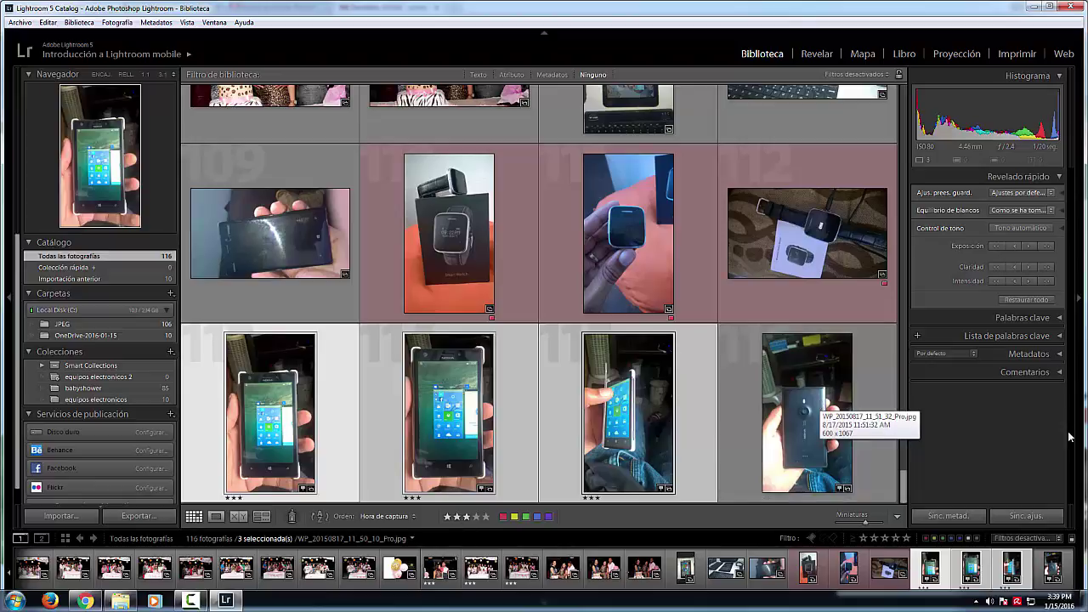
Step: Open the Create Smart Collection dialog from the Colecciones panel's + menu
click(78, 22)
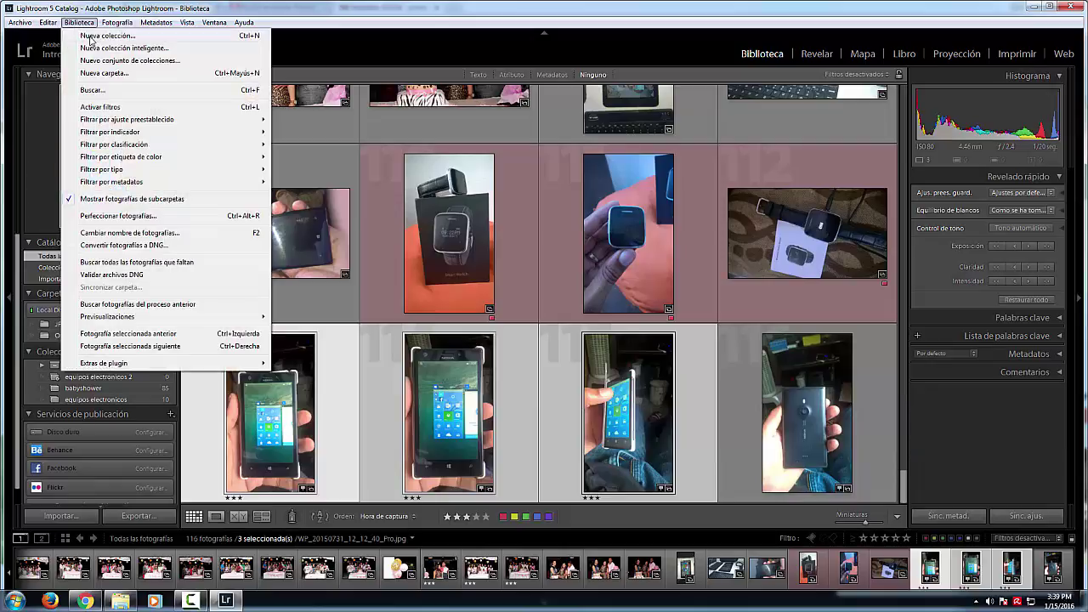
click(336, 48)
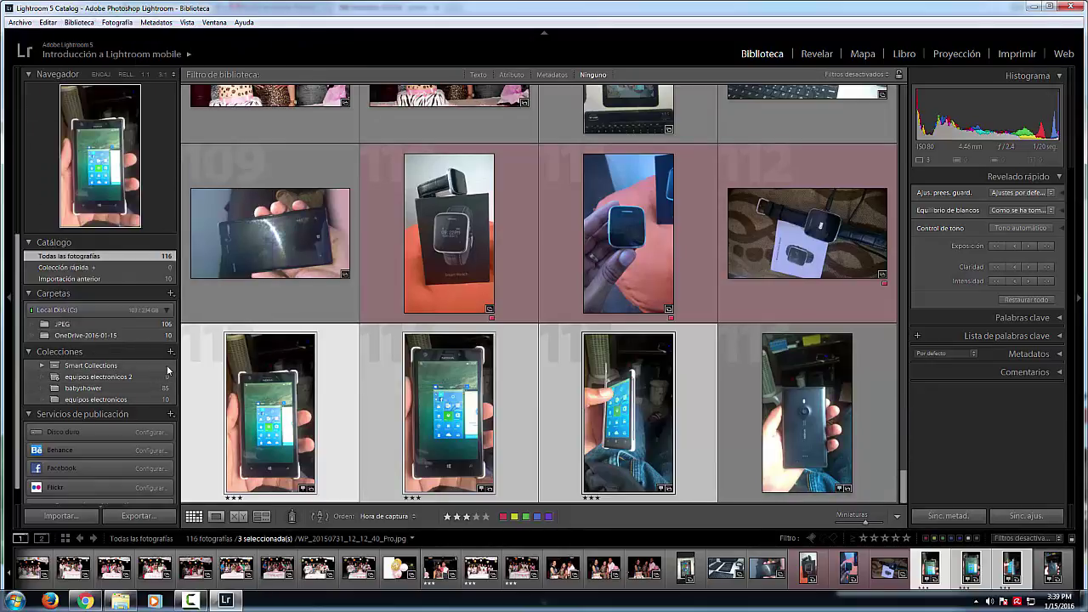
click(171, 352)
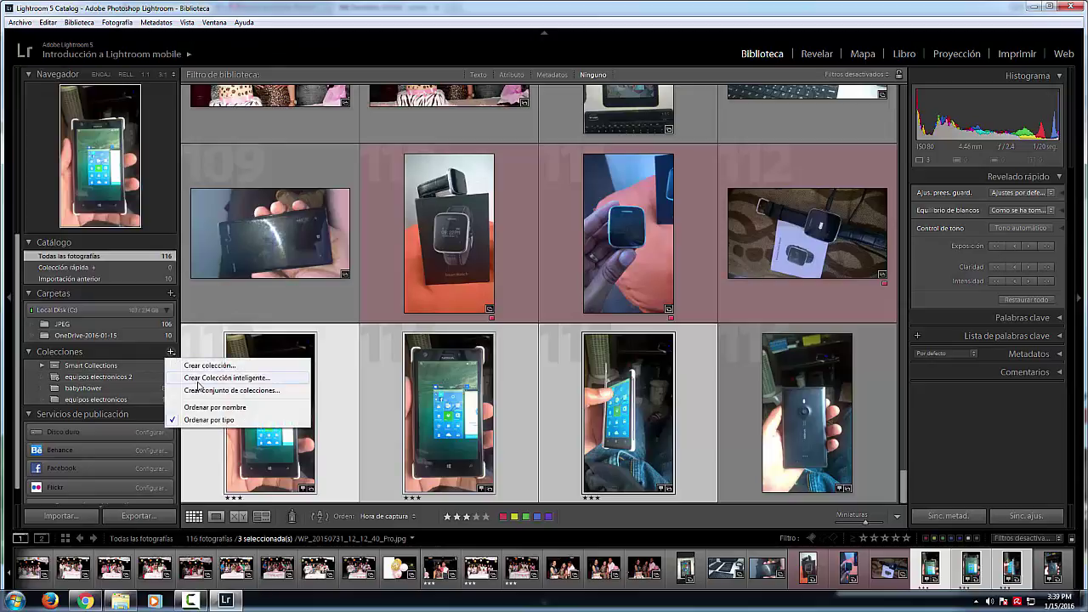
click(204, 378)
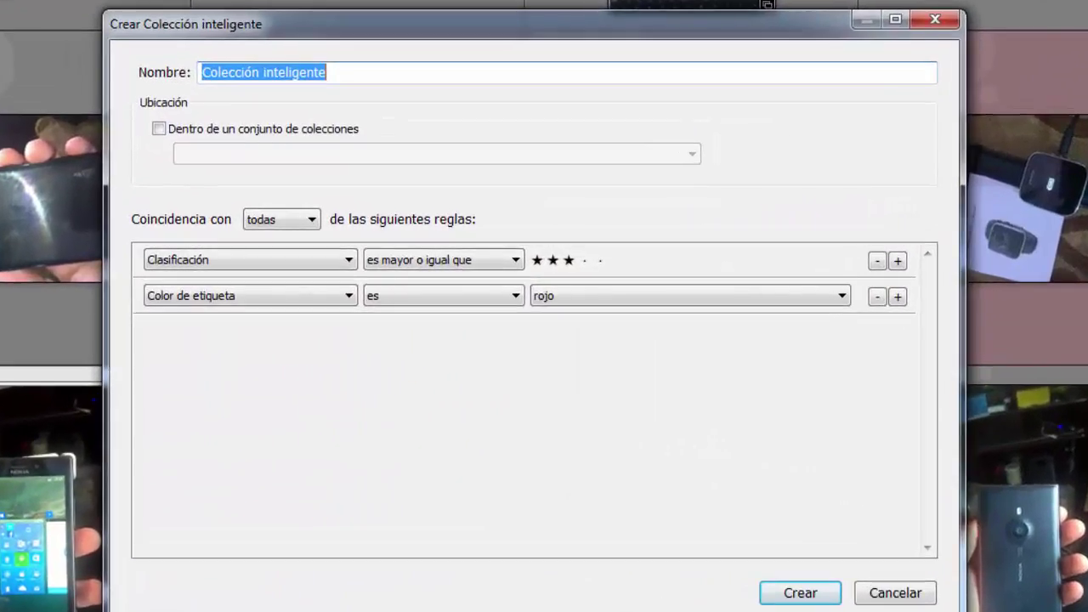
Step: Name the new smart collection 'equipos digitales'
text(eq)
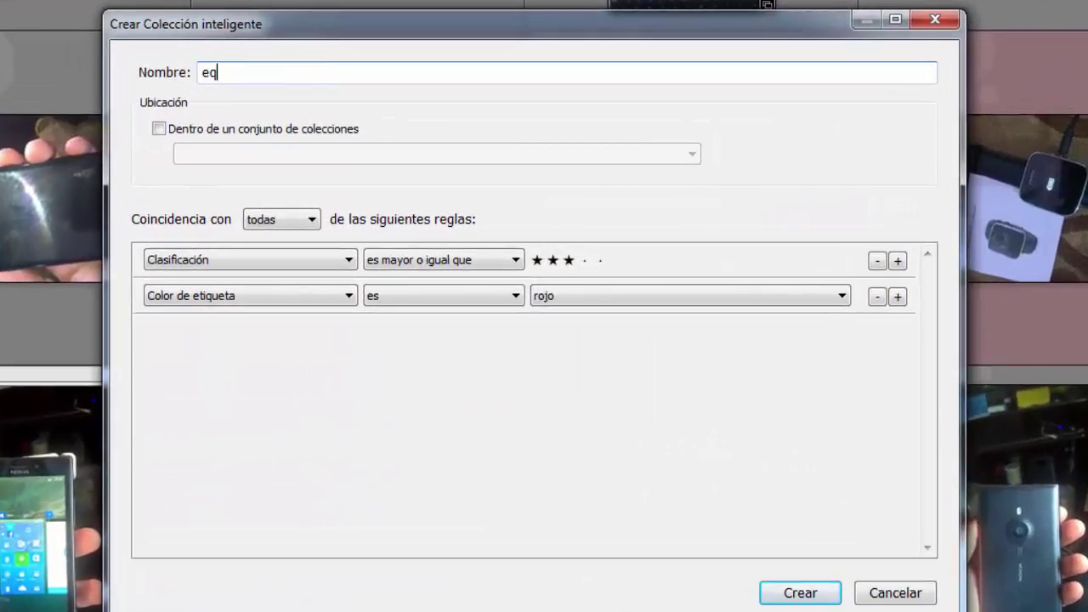
text(uipos di)
text(gitslr)
key(BackSpace)
key(BackSpace)
key(BackSpace)
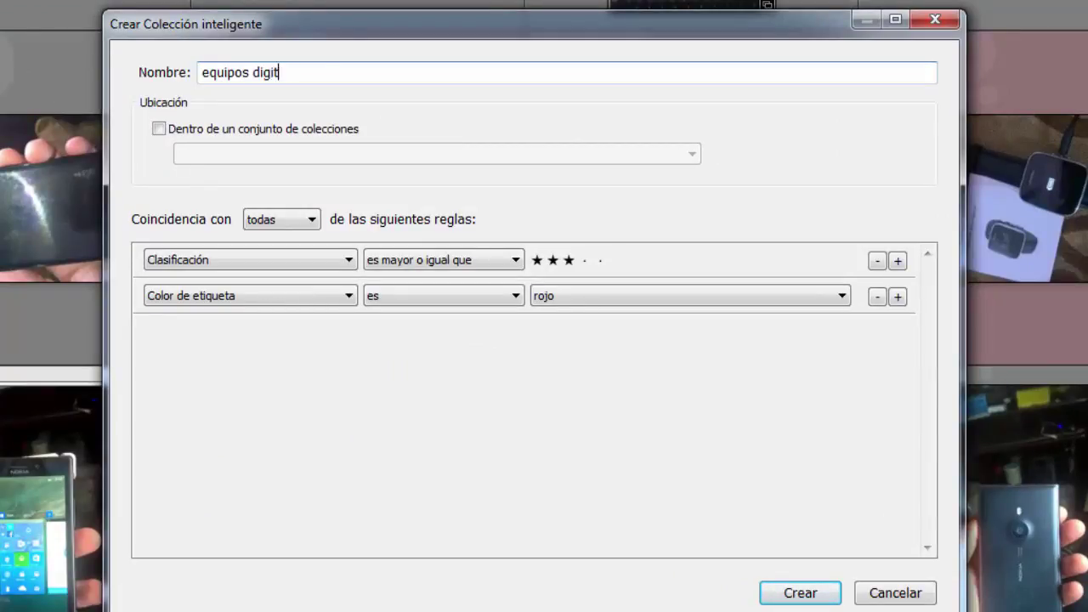
text(sles)
key(BackSpace)
key(BackSpace)
key(BackSpace)
key(BackSpace)
text(ale)
text(s)
Step: Keep the rules Clasificación ≥ 3 stars and Color de etiqueta rojo, and create the collection
click(699, 297)
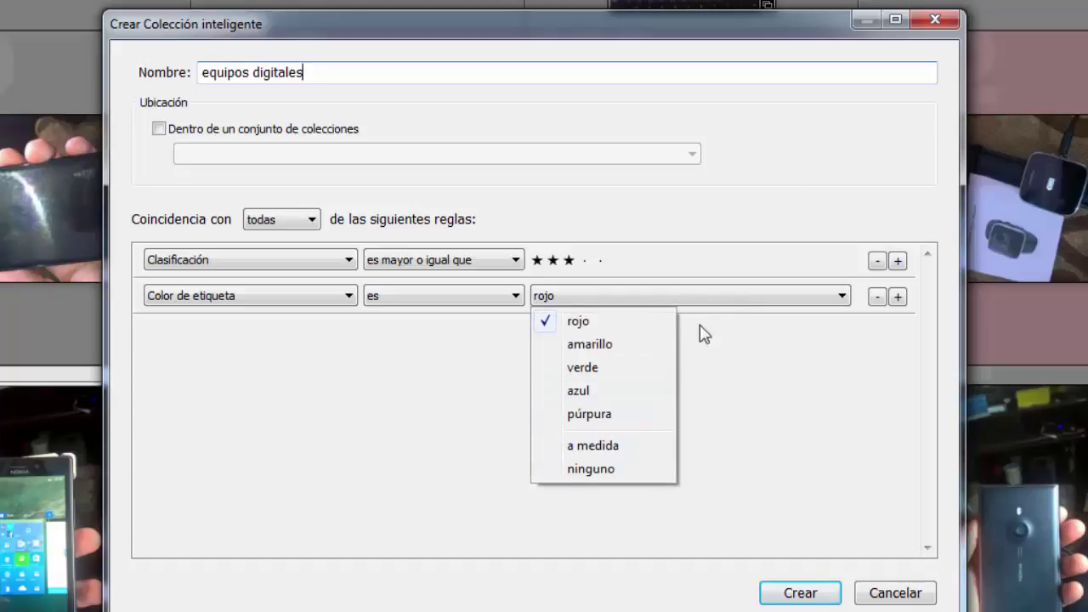
click(351, 264)
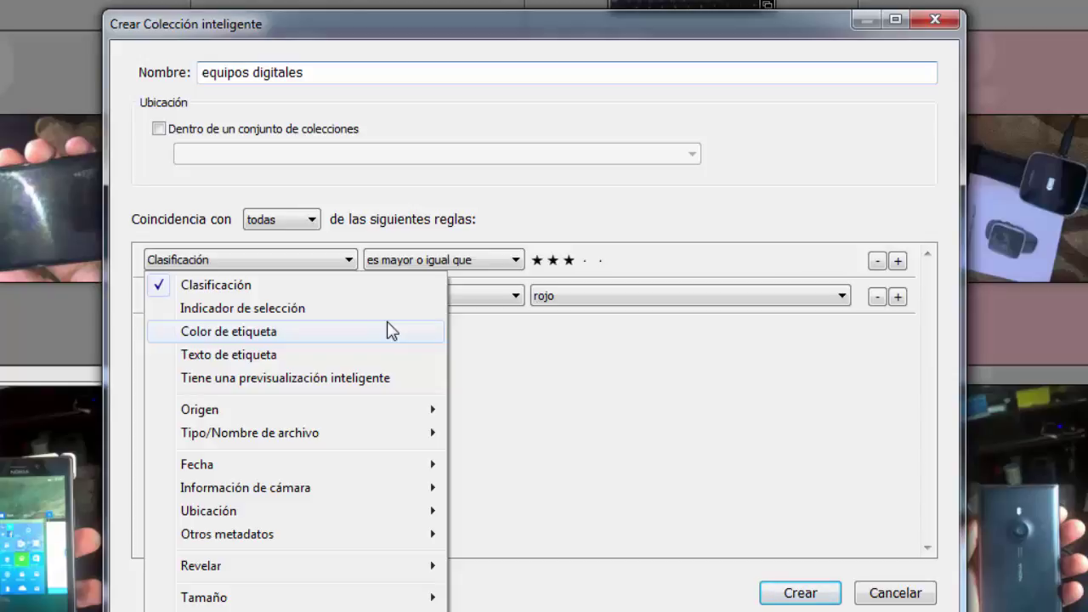
click(595, 381)
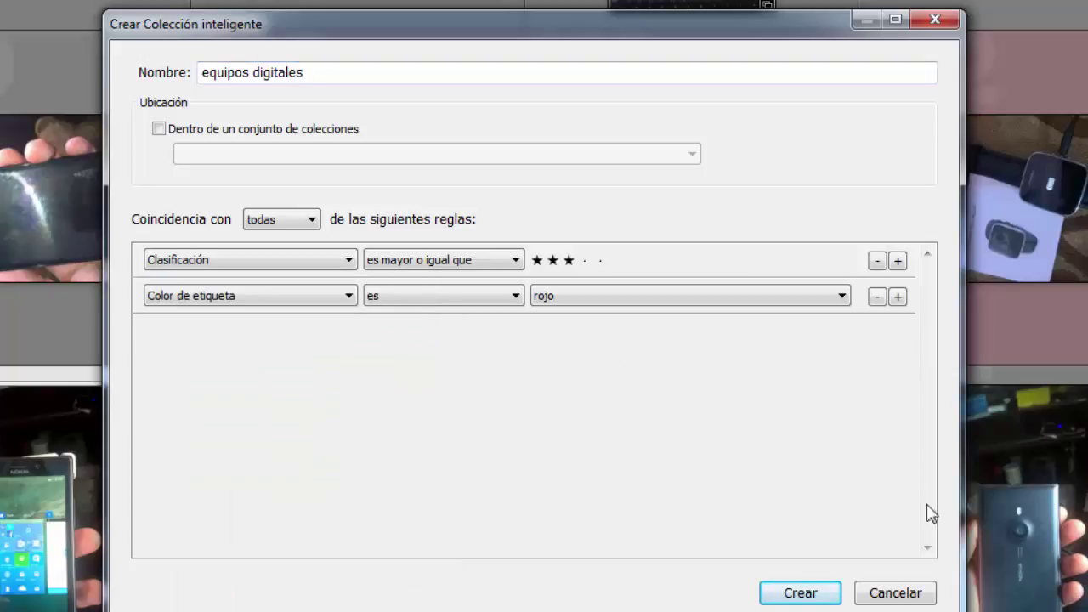
click(801, 595)
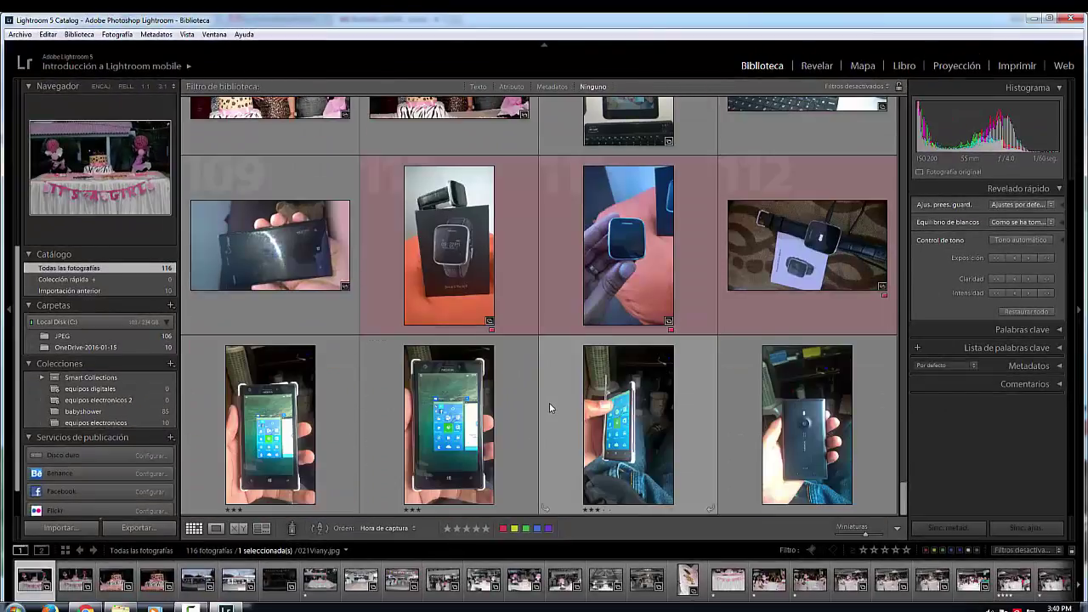
Step: Rate the three watch photos three stars
click(474, 277)
shift+click(806, 236)
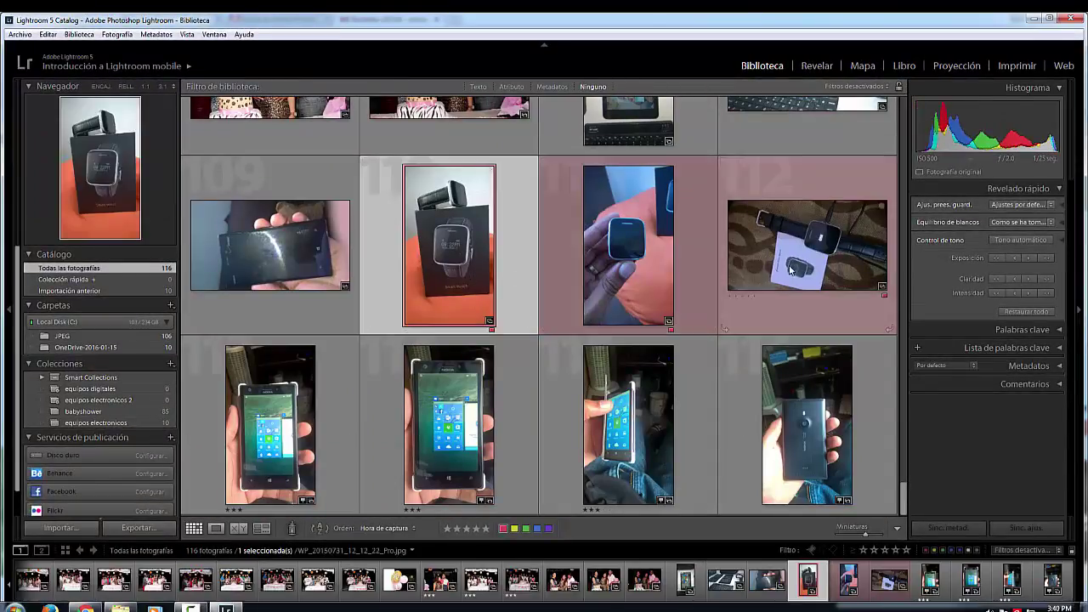
key(3)
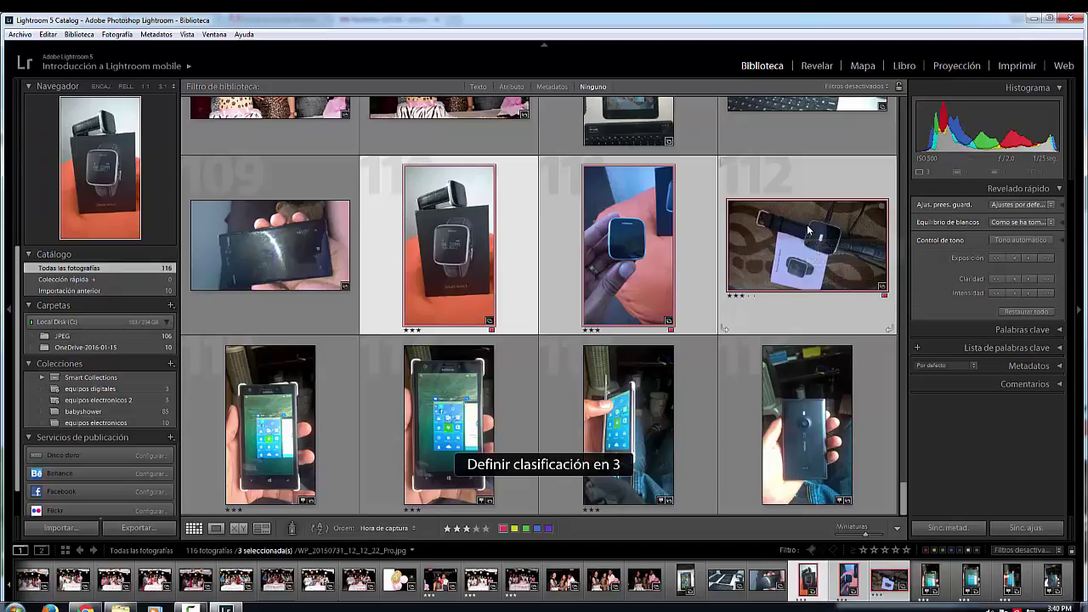
Step: Give the three phone photos a red colour label
click(311, 429)
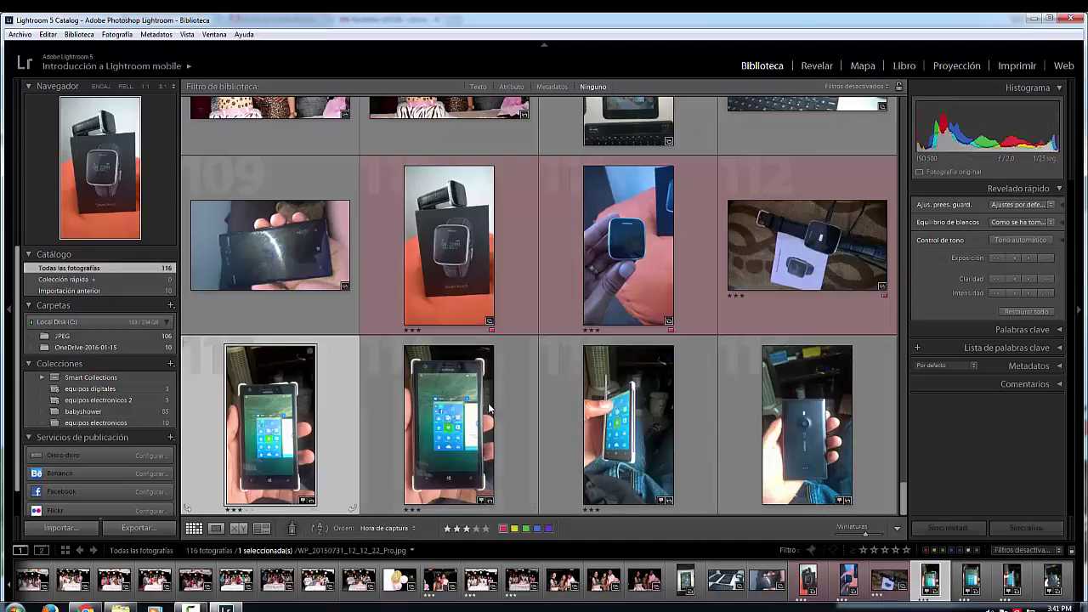
shift+click(648, 442)
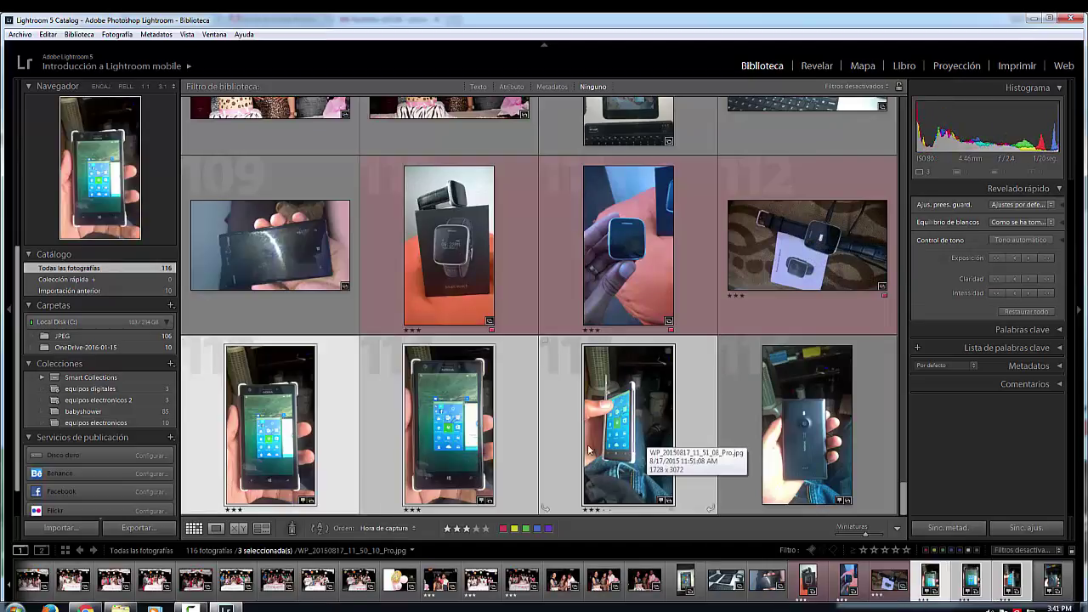
click(503, 529)
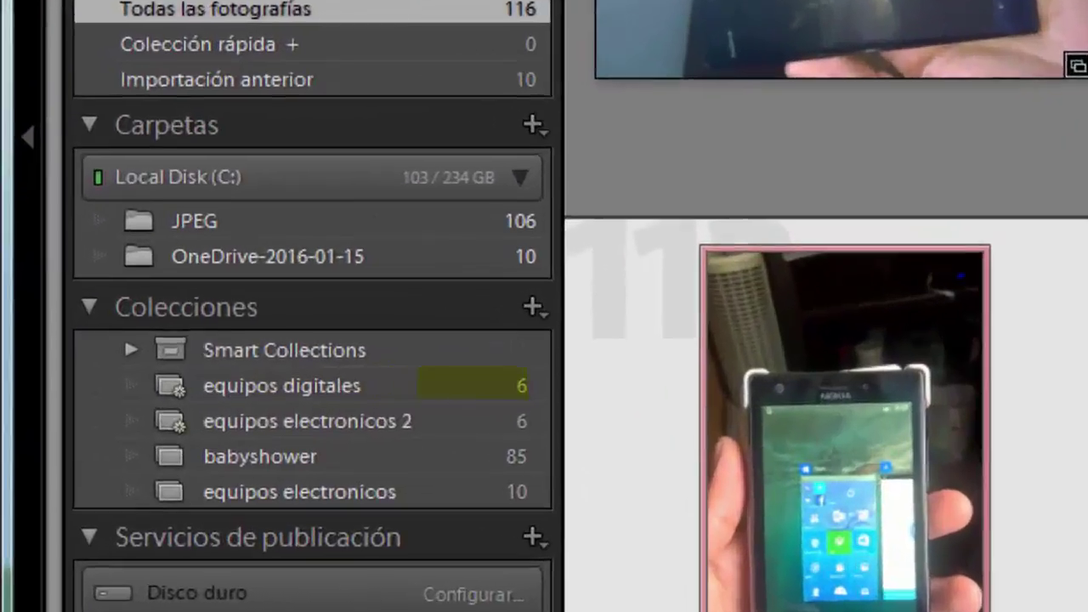
click(542, 390)
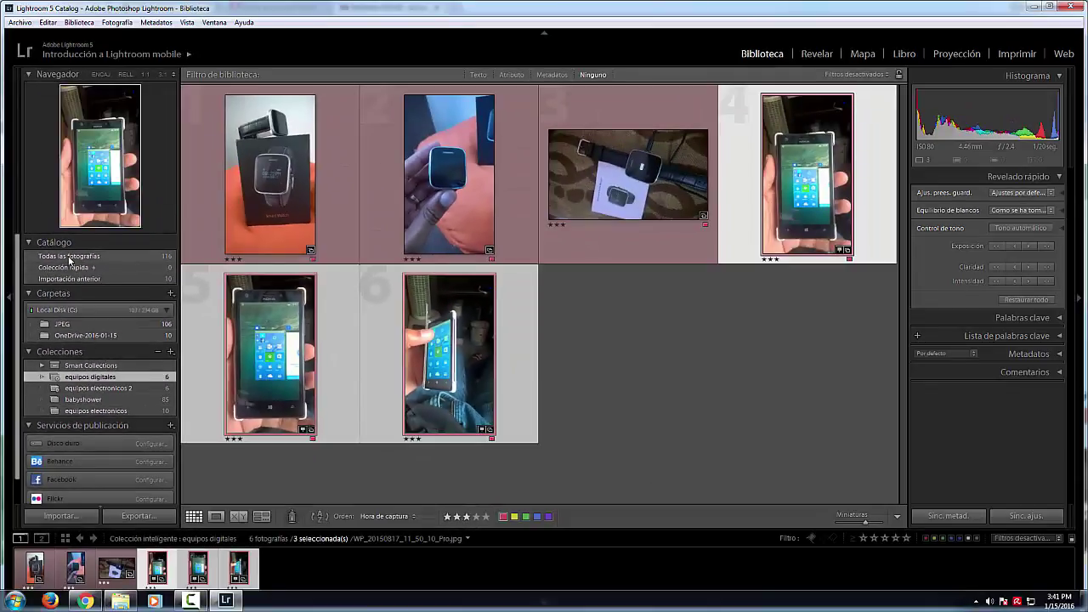
click(71, 257)
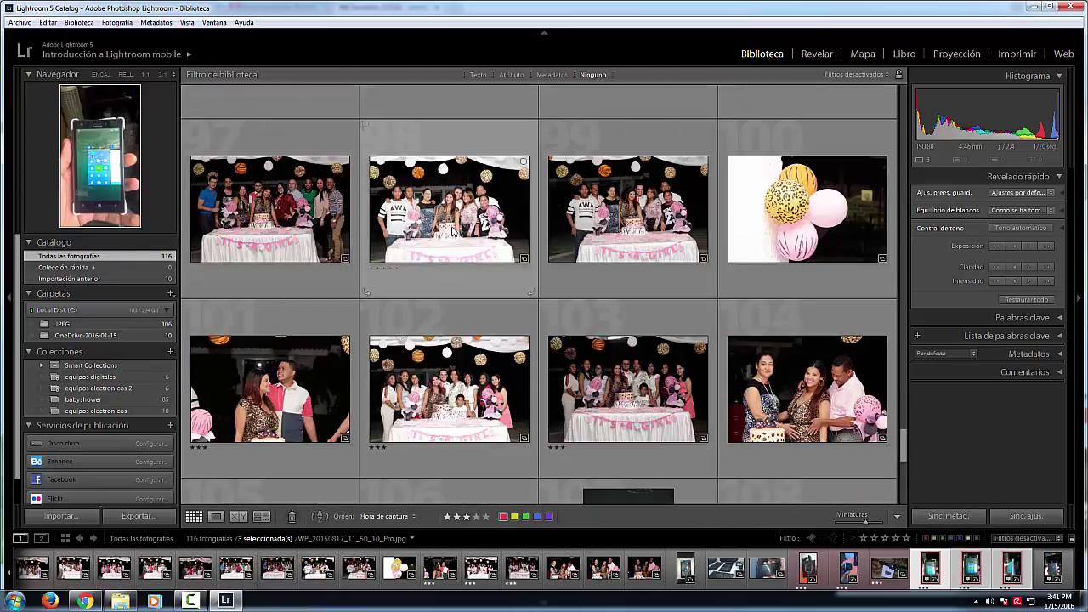
Step: Give party photo 98 a red label and three stars, then view 'equipos digitales' showing 7 photos
click(453, 230)
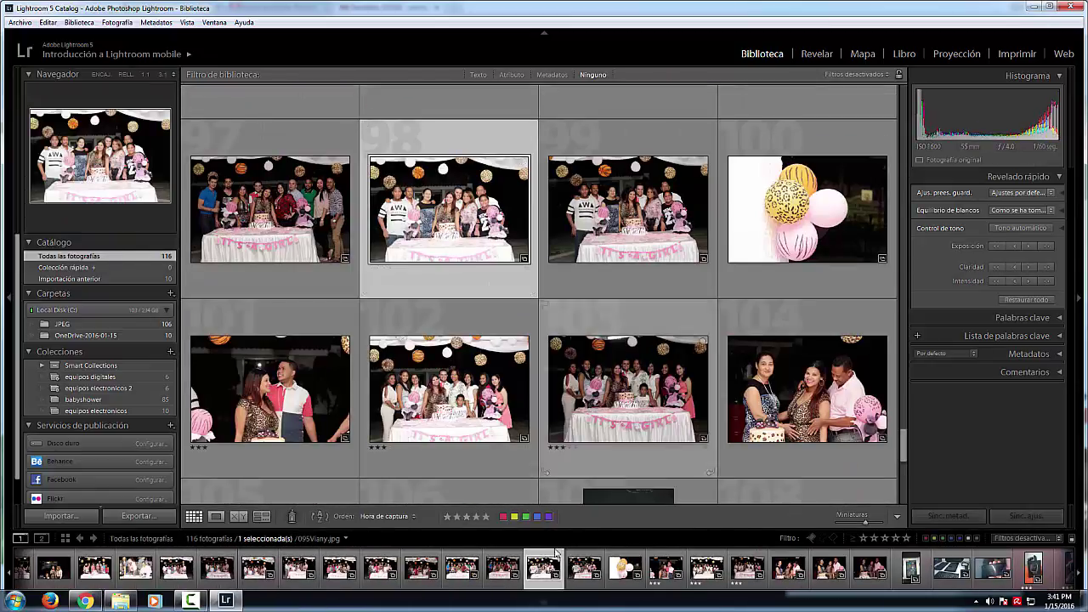
click(504, 516)
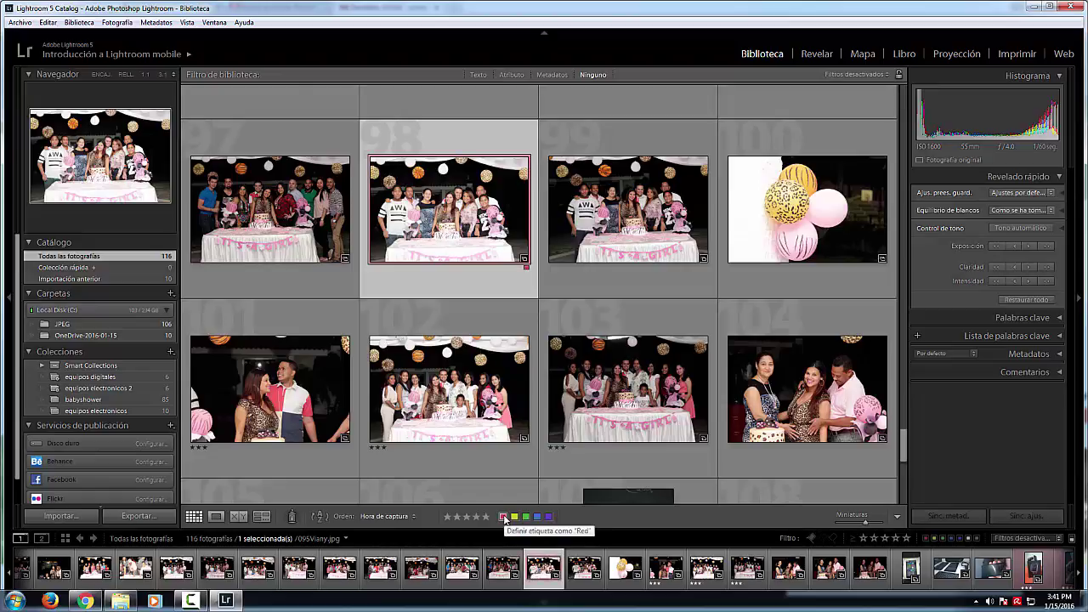
key(3)
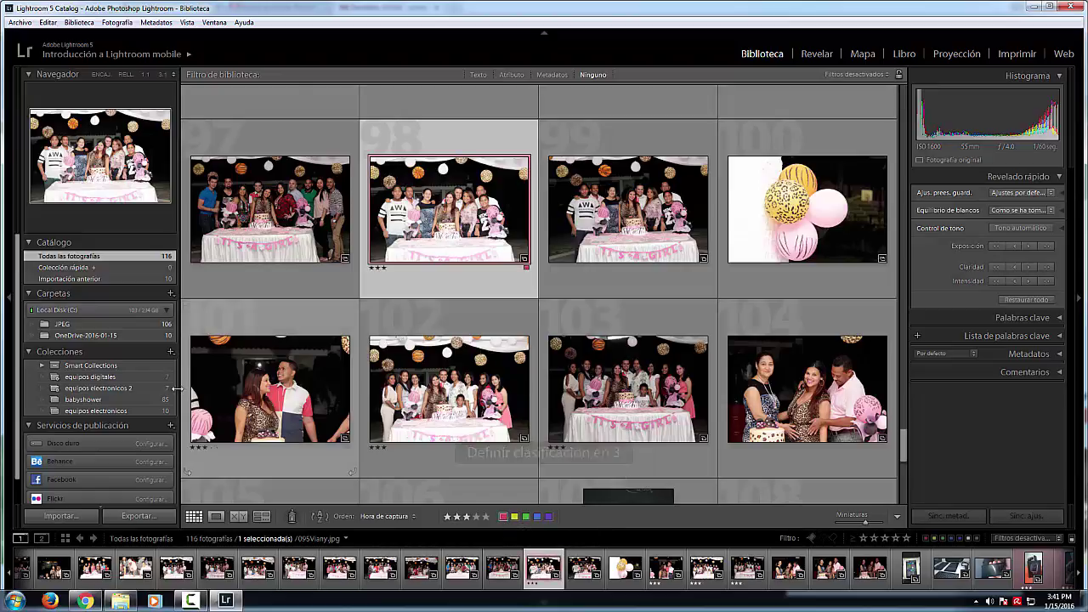
click(169, 379)
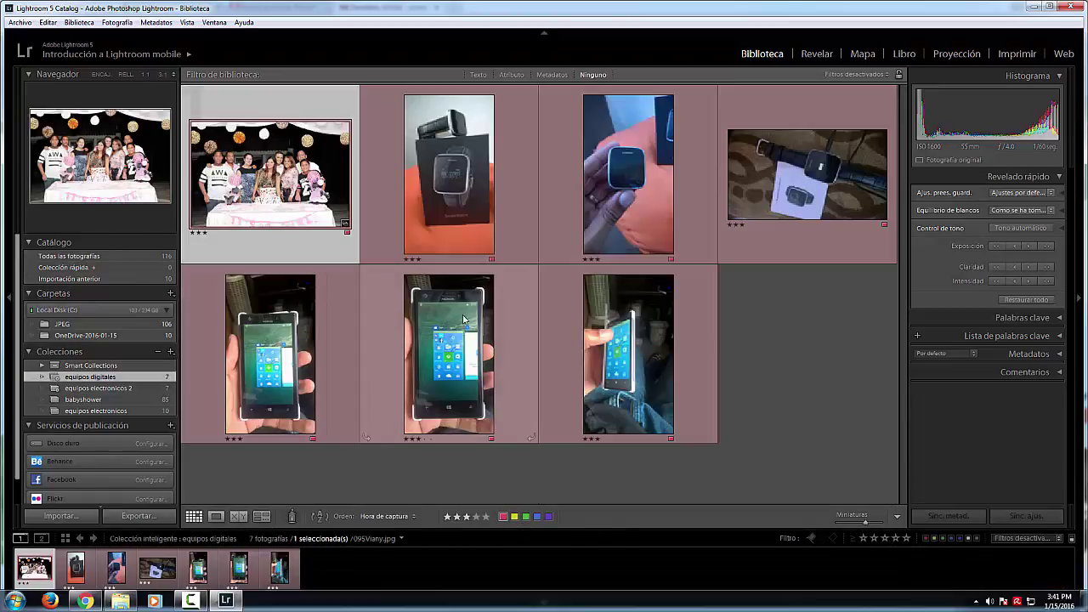